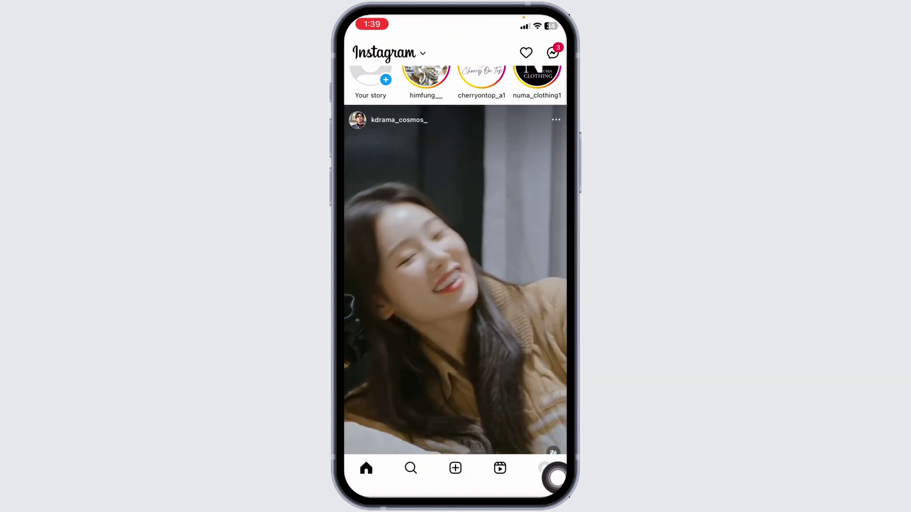
- Open Edit profile from the account's own profile page
left_click(545, 467)
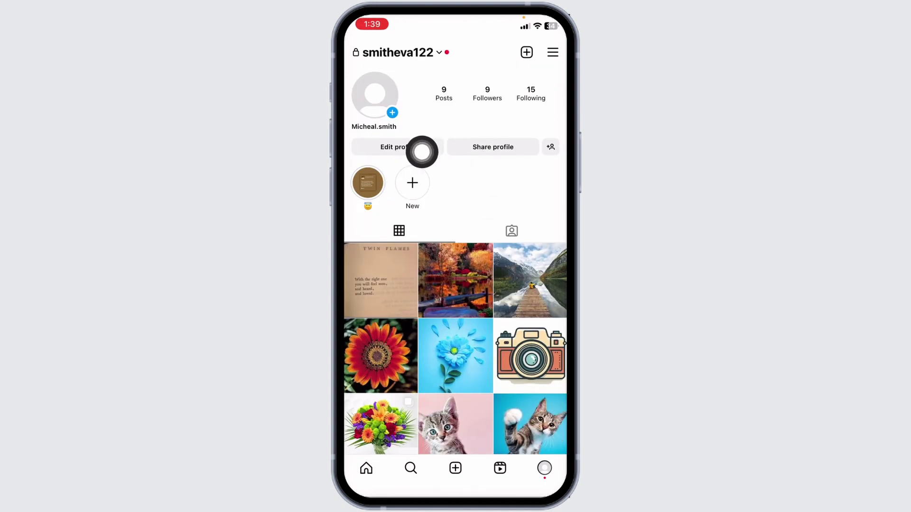
left_click(414, 150)
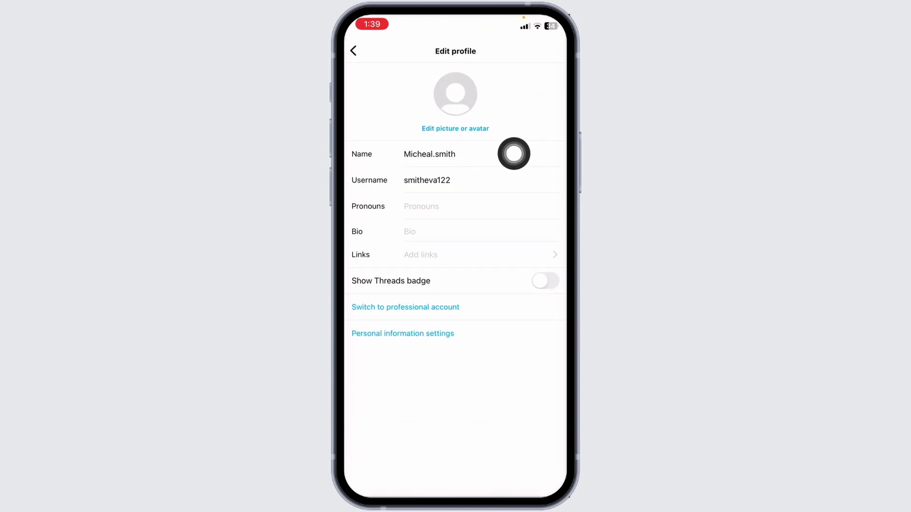
left_click(545, 183)
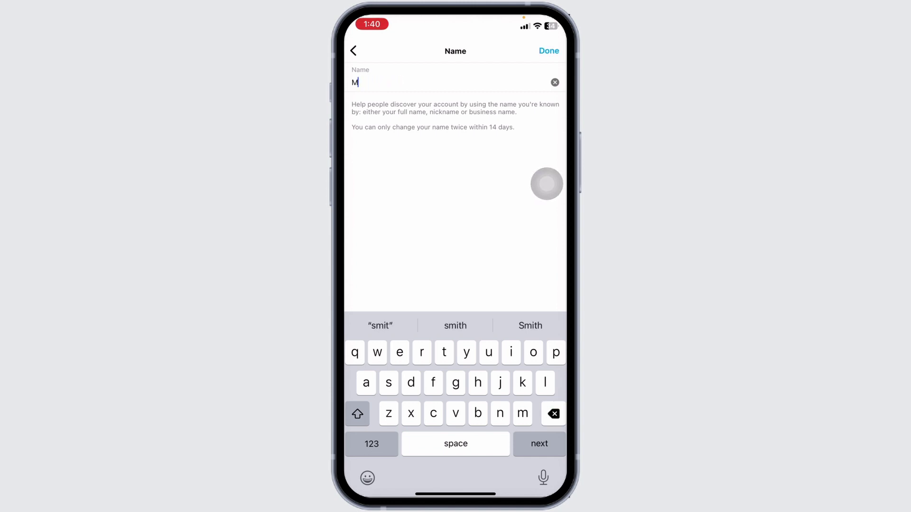
key("BackSpace")
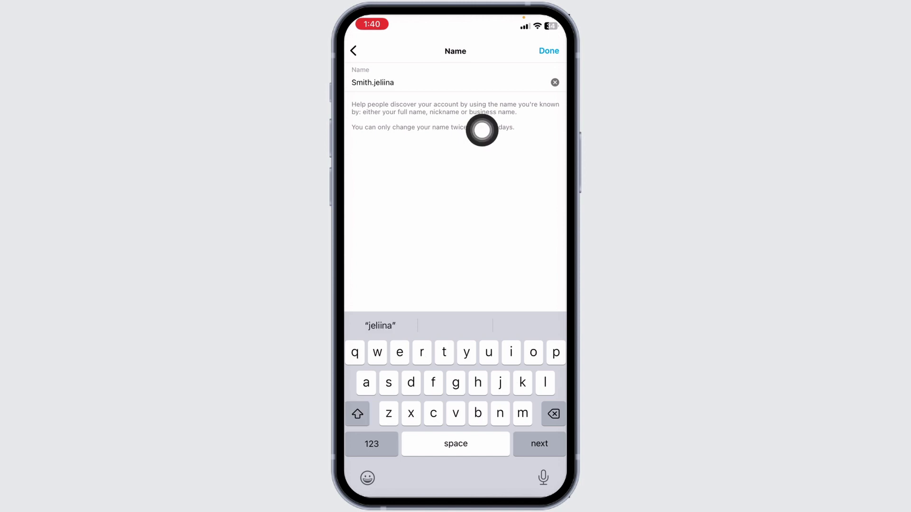
left_click(546, 50)
left_click(488, 277)
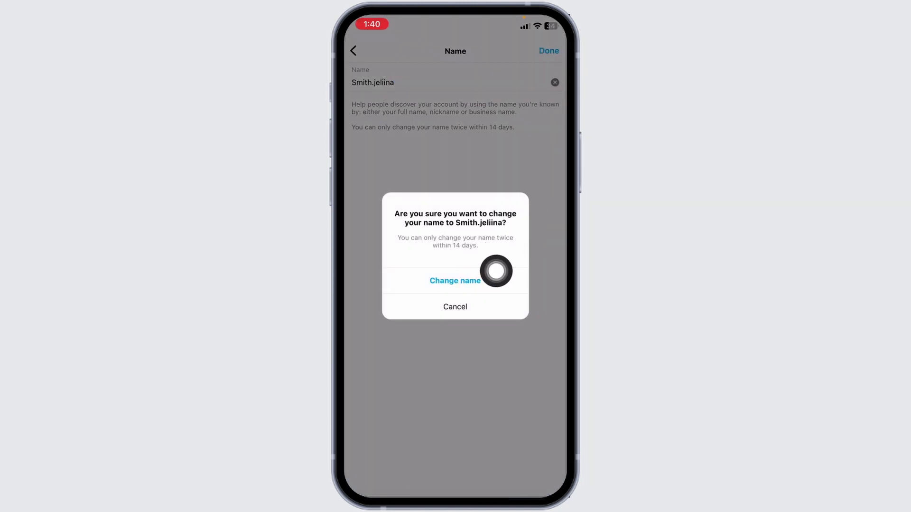